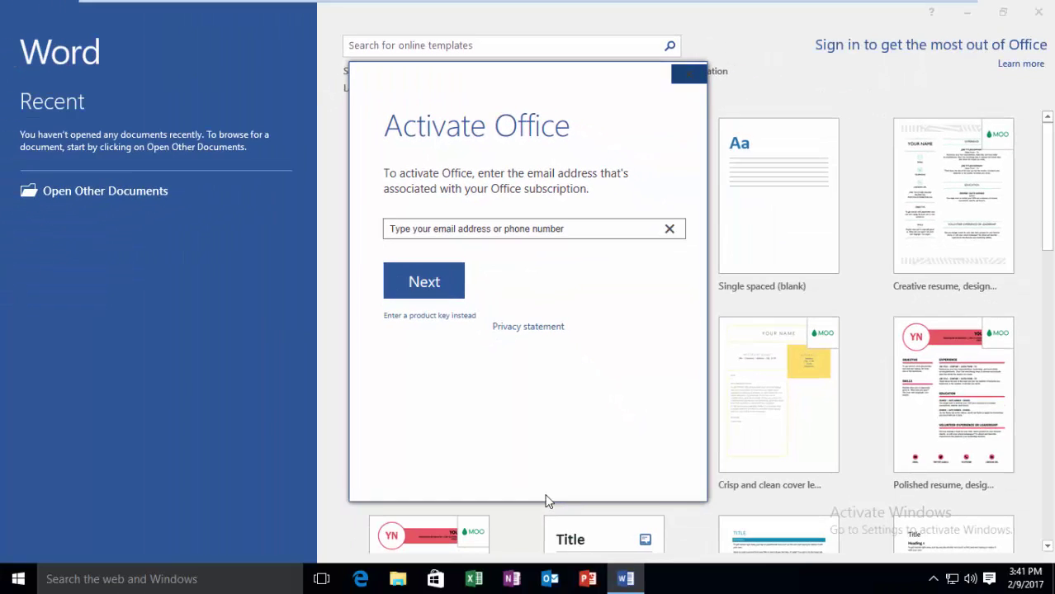
Dismiss the Activate Office prompt and view Word's Account page showing activation still required
key(Escape)
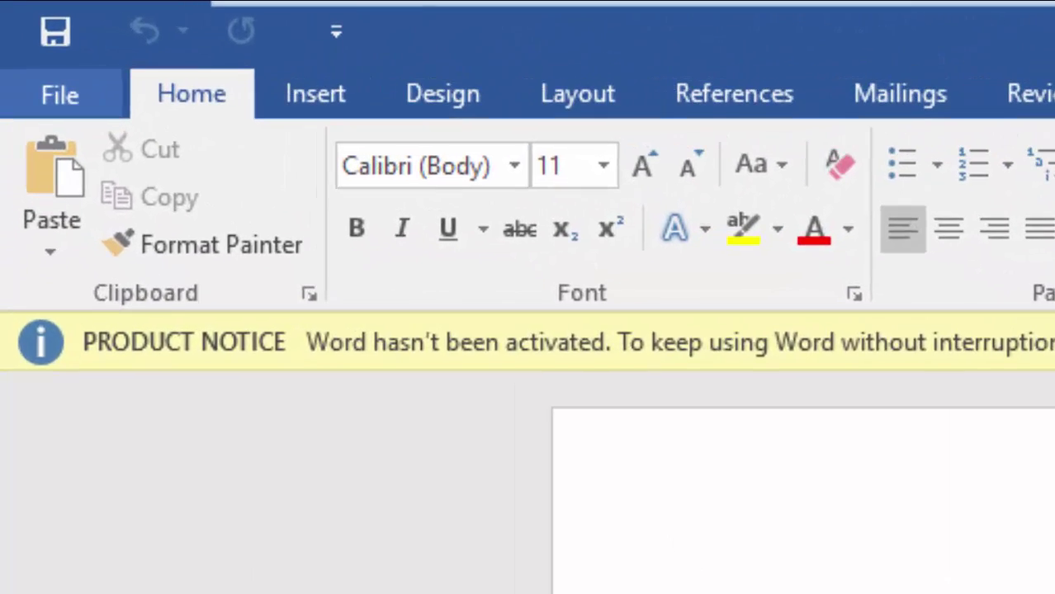
key(ctrl+o)
key(Down)
key(Down)
key(Down)
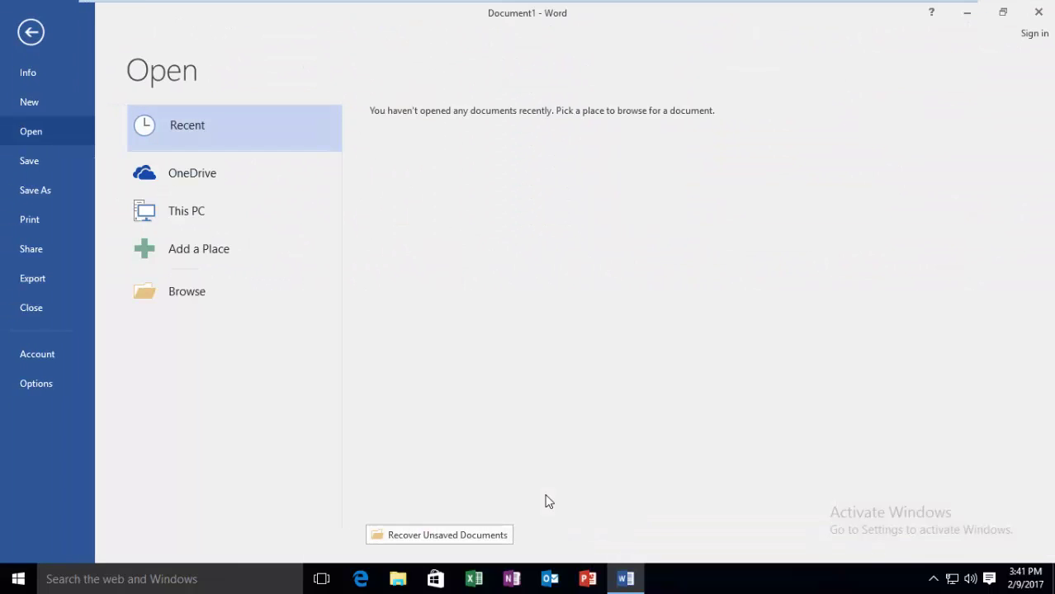
key(Down)
key(Down)
key(Down)
key(Down)
key(Return)
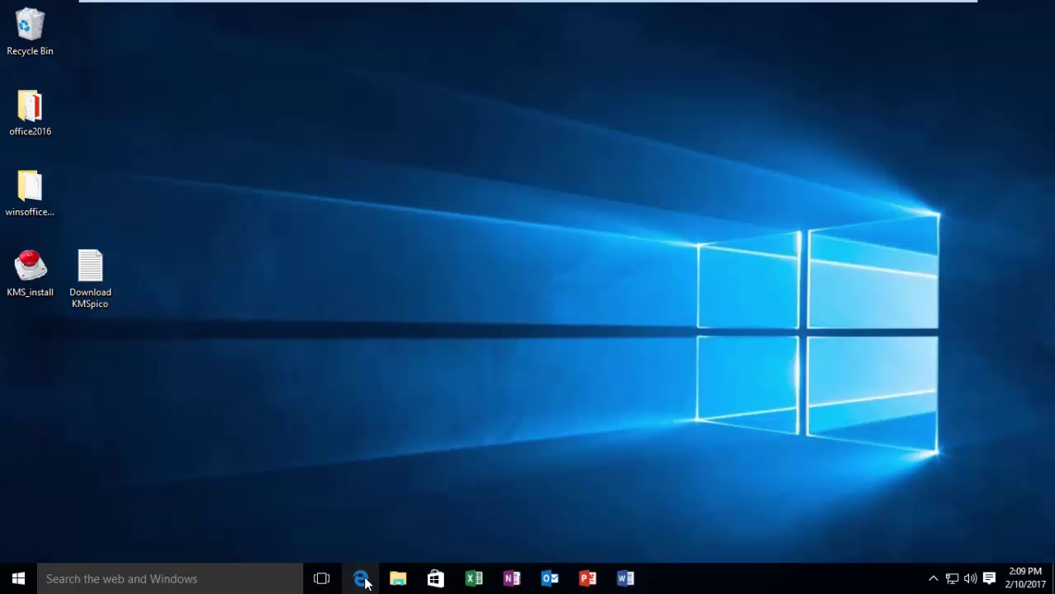
Launch Edge, copy the mega.nz link from the Download KMSpico note, and close Notepad
click(364, 582)
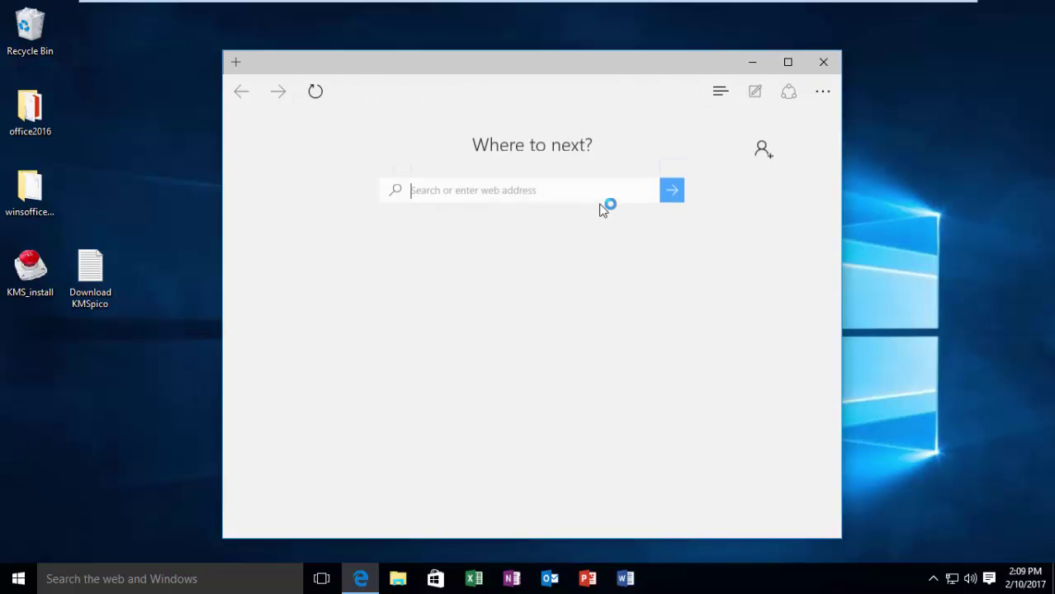
double_click(93, 281)
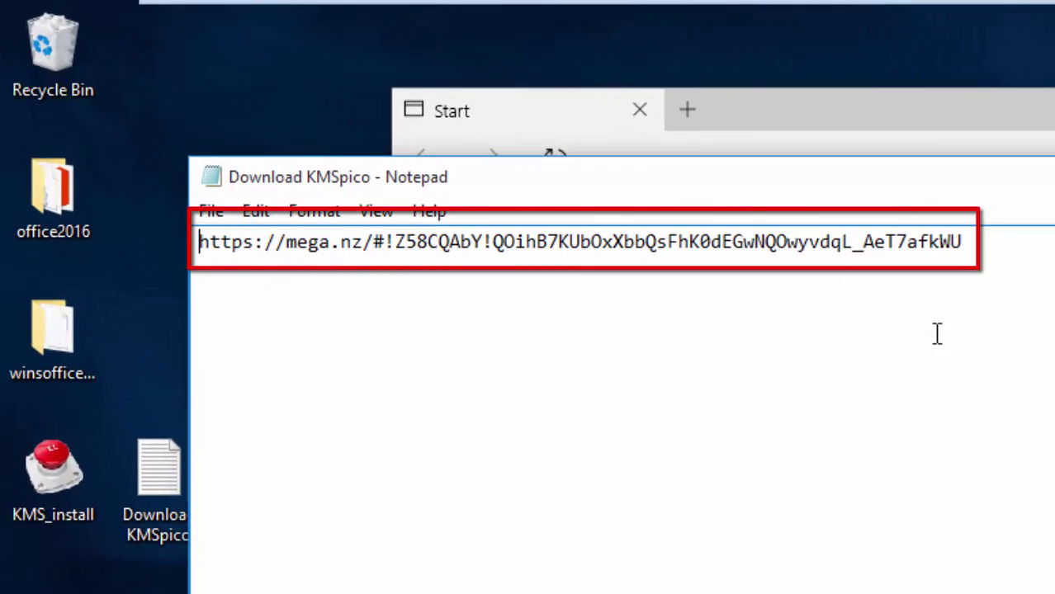
drag(980, 248, 139, 146)
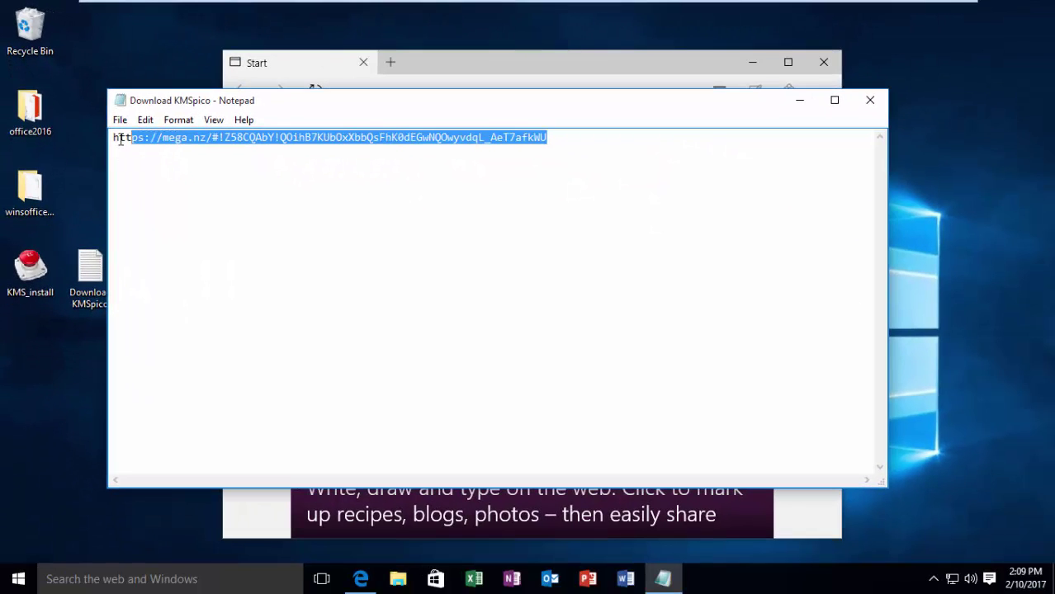
right_click(150, 139)
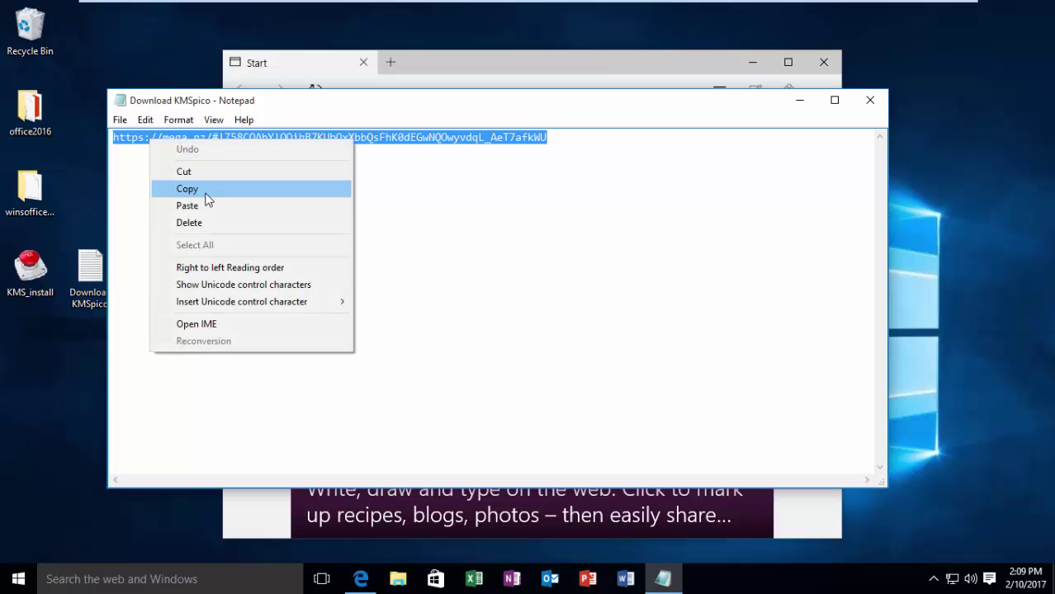
click(203, 193)
click(870, 100)
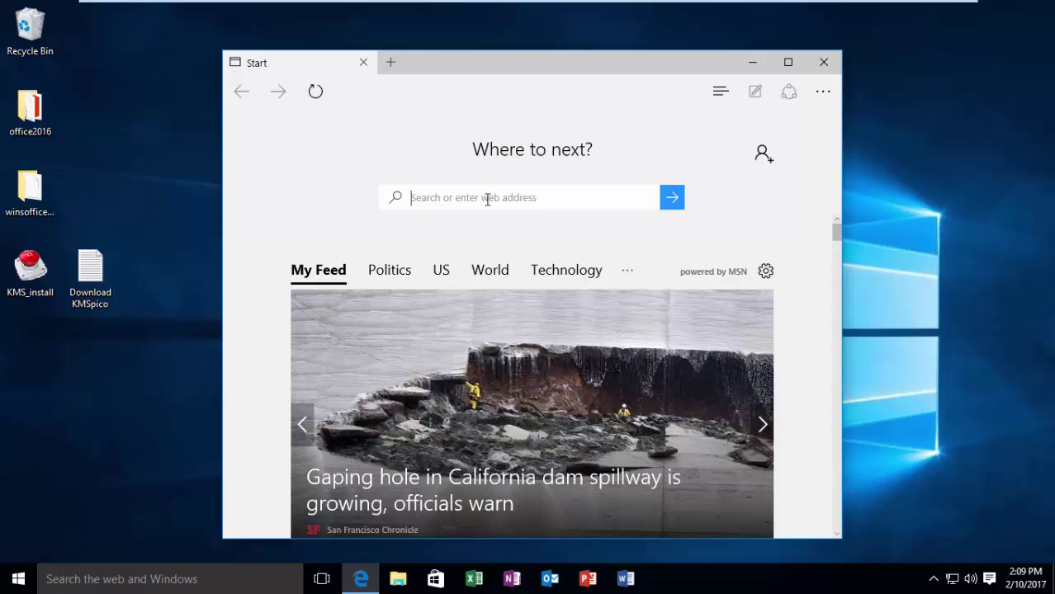
Paste the copied mega.nz link into Edge's address bar and load the MEGA page
right_click(488, 200)
click(424, 195)
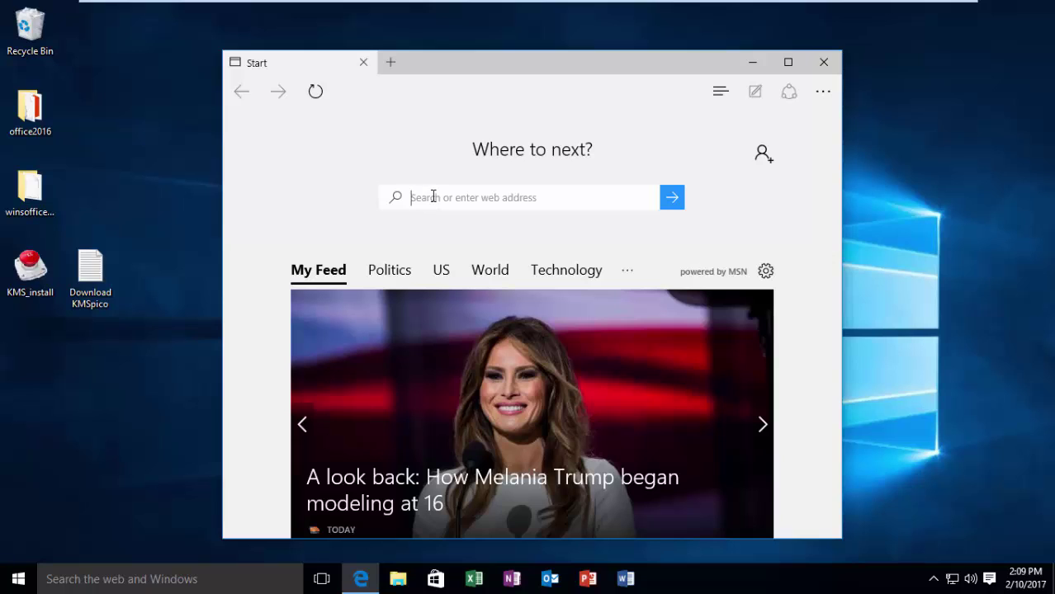
right_click(433, 196)
click(438, 150)
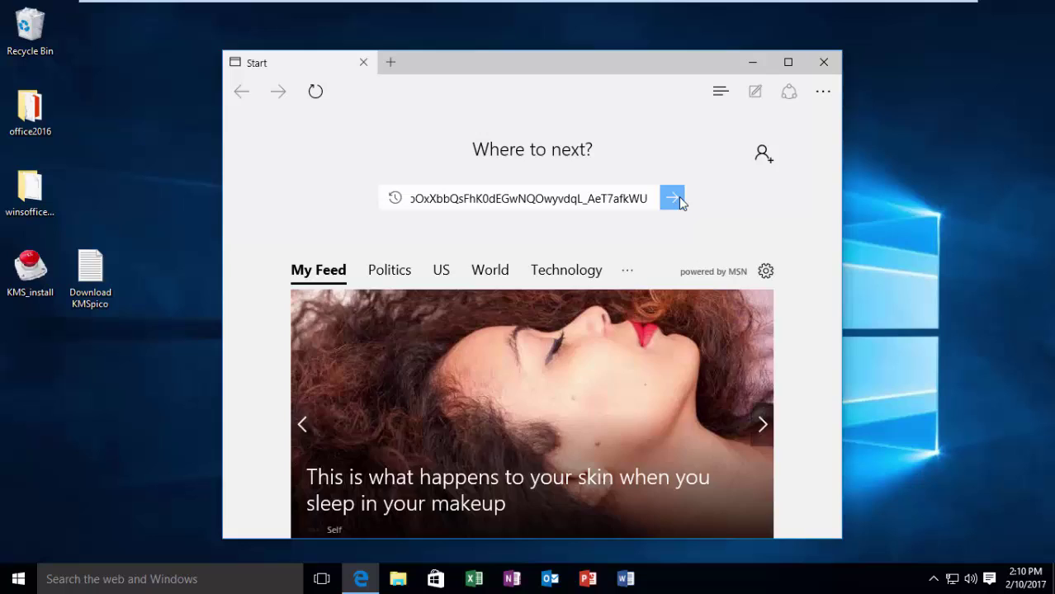
click(673, 199)
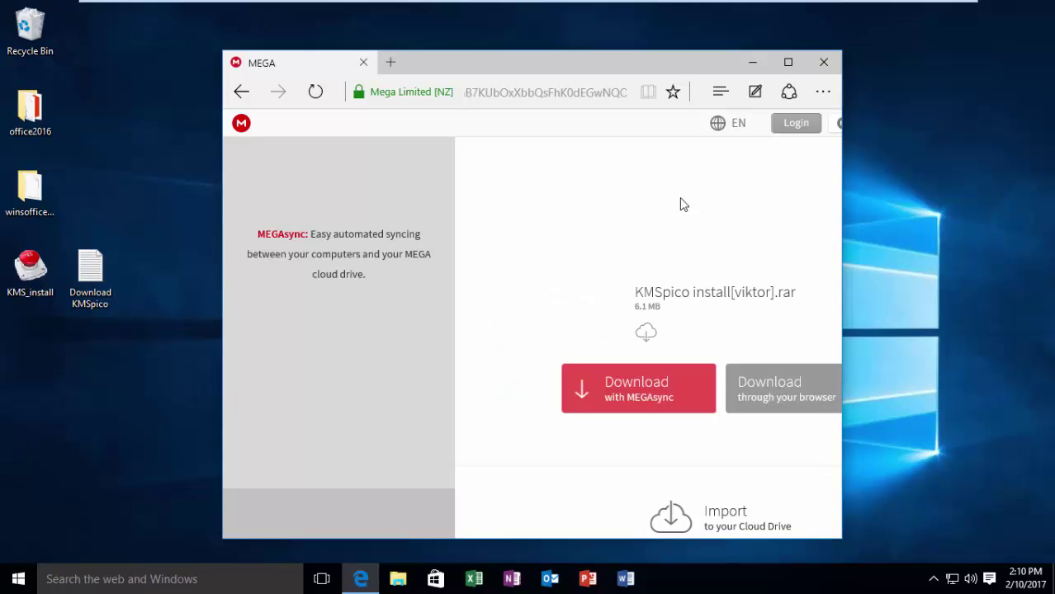
Maximize Edge, download KMSpico install[viktor].rar through the browser to 100%, then close Edge
click(787, 65)
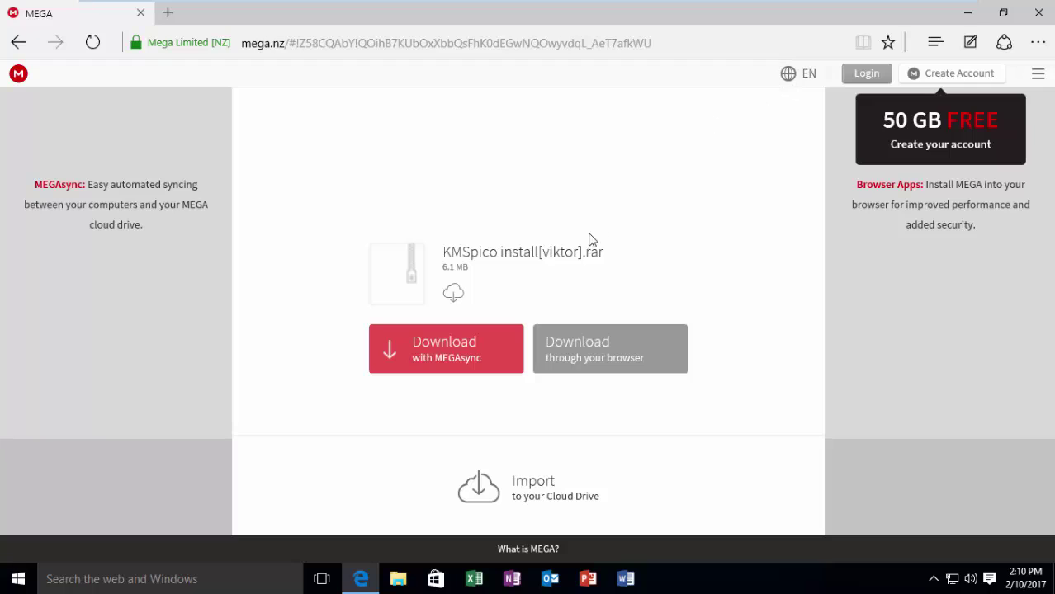
click(591, 330)
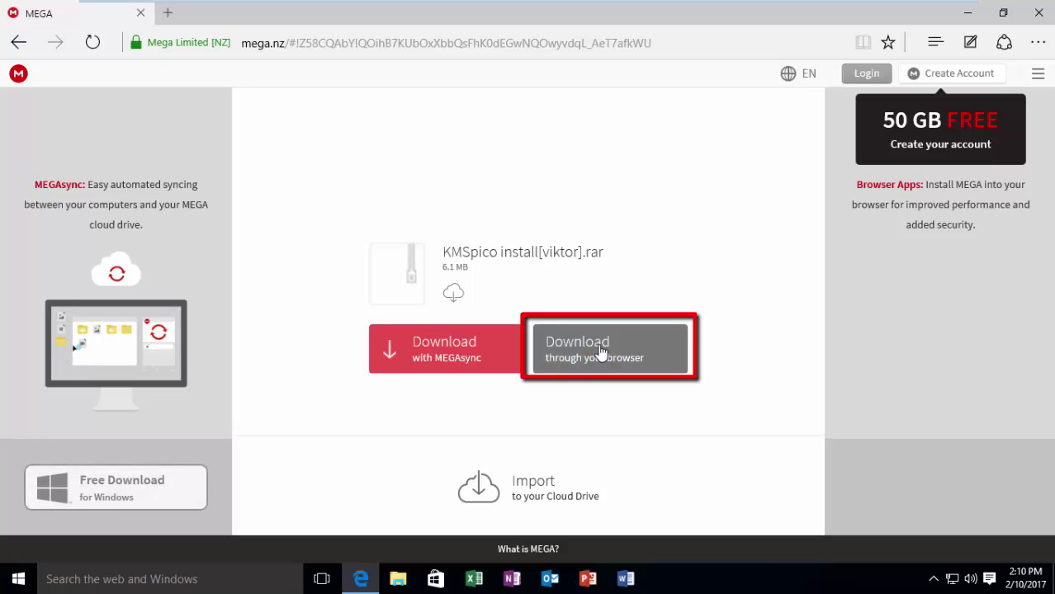
click(600, 353)
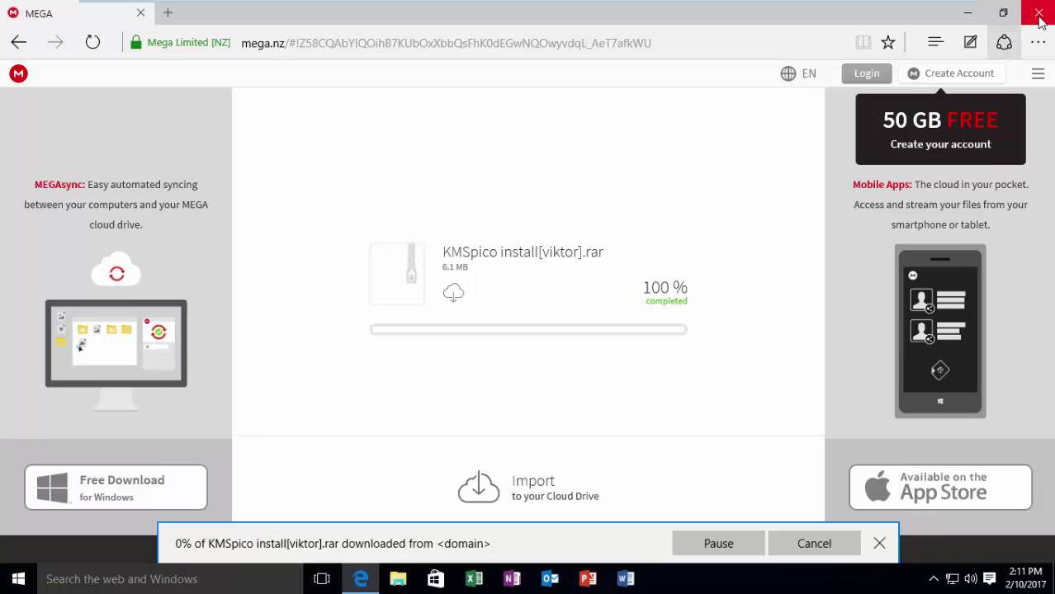
click(1040, 21)
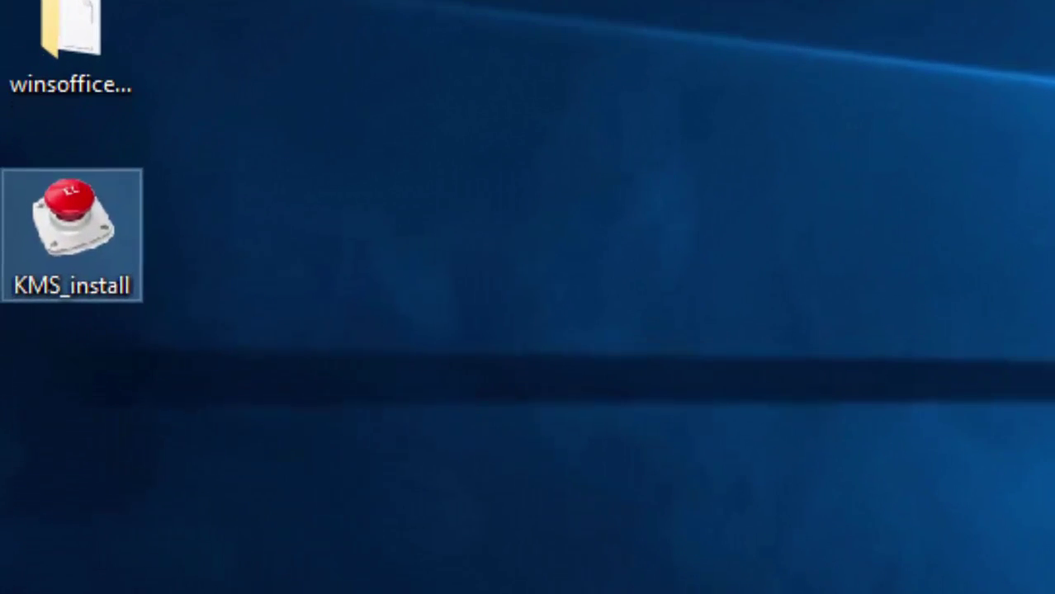
Run KMS_install as administrator and approve the User Account Control prompt
right_click(39, 269)
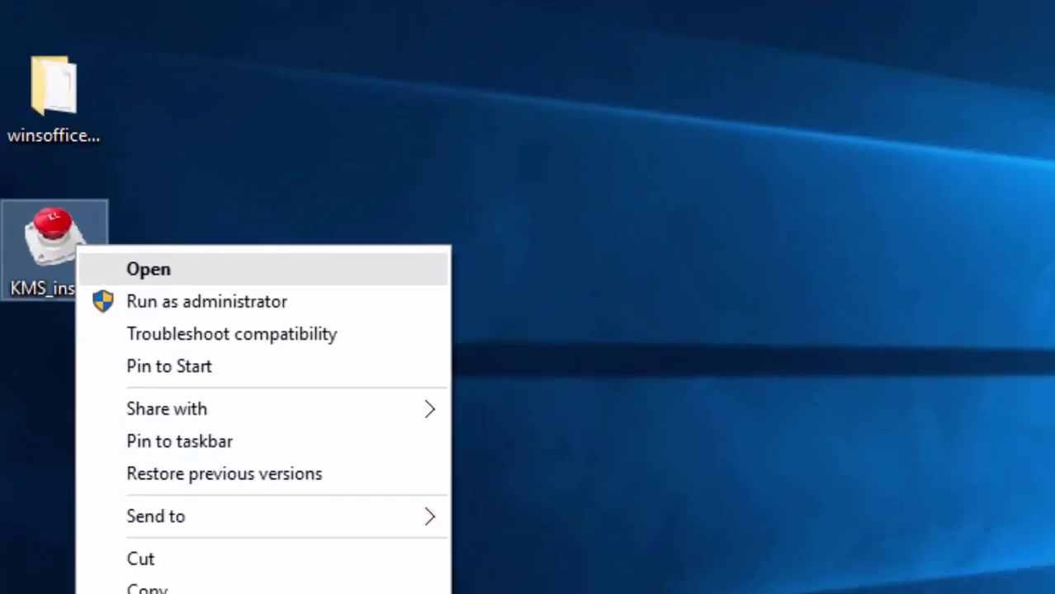
key(Down)
key(Return)
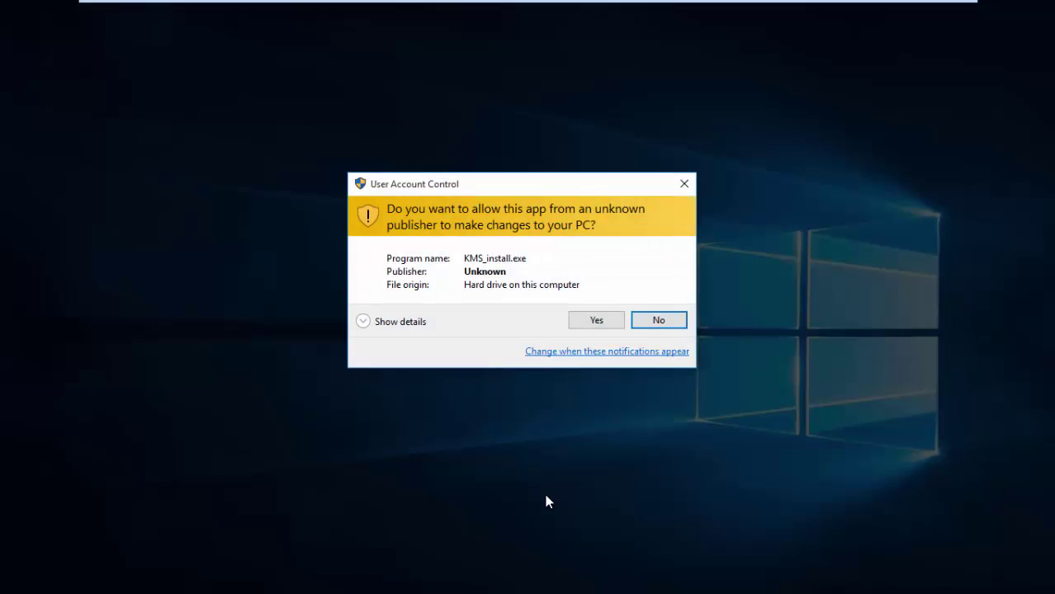
key(Left)
key(Return)
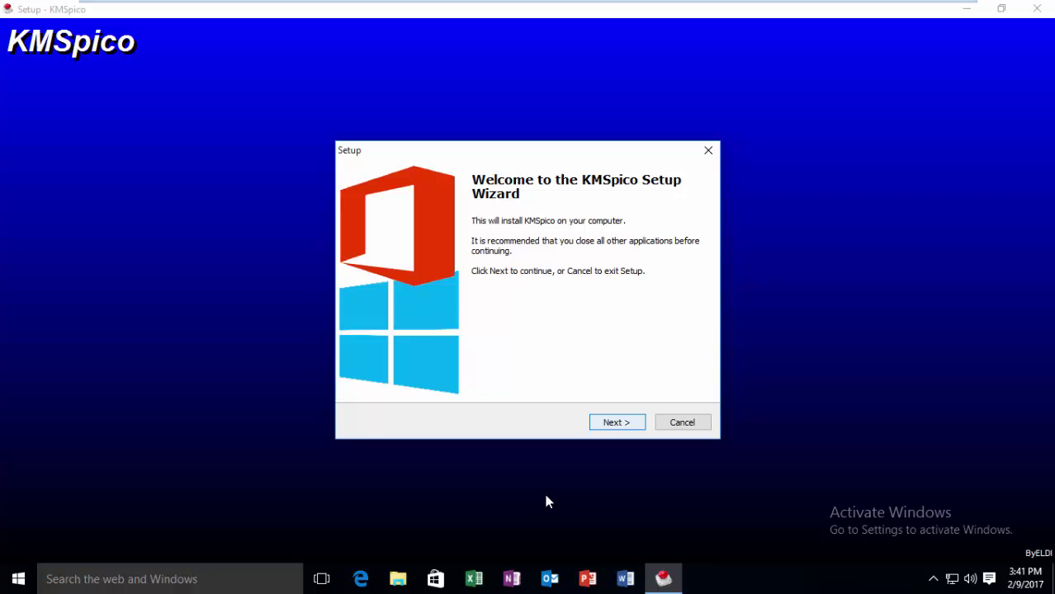
Accept the KMSpico license agreement and keep the default install location
key(Return)
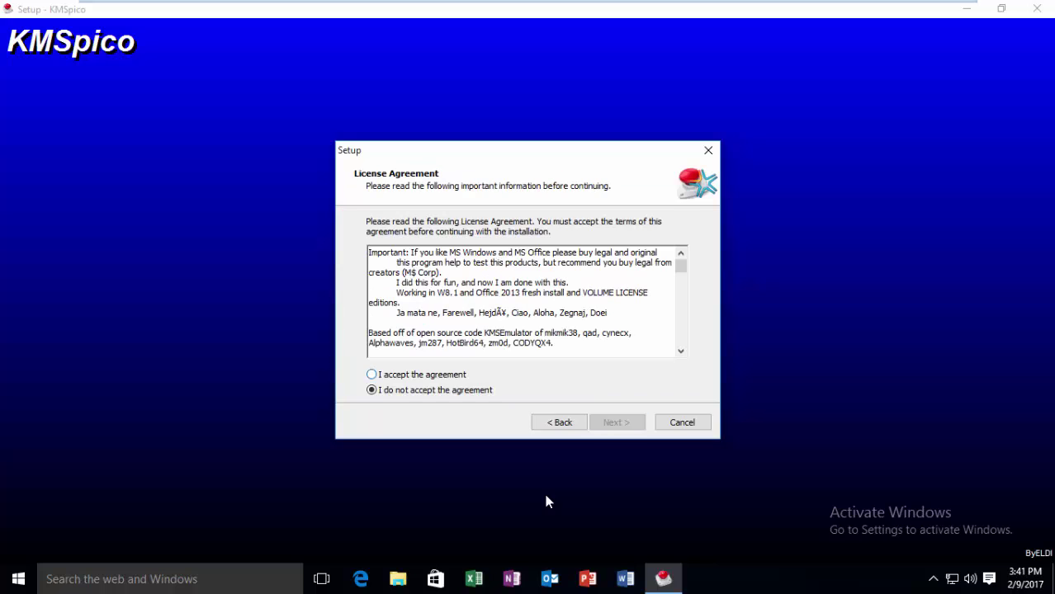
key(Up)
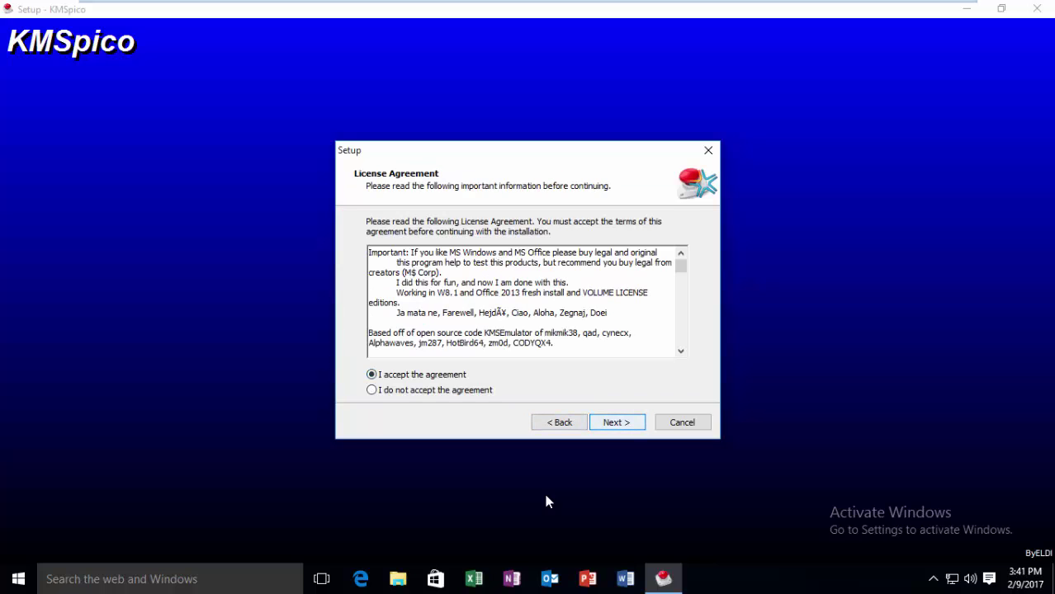
key(Return)
key(Return)
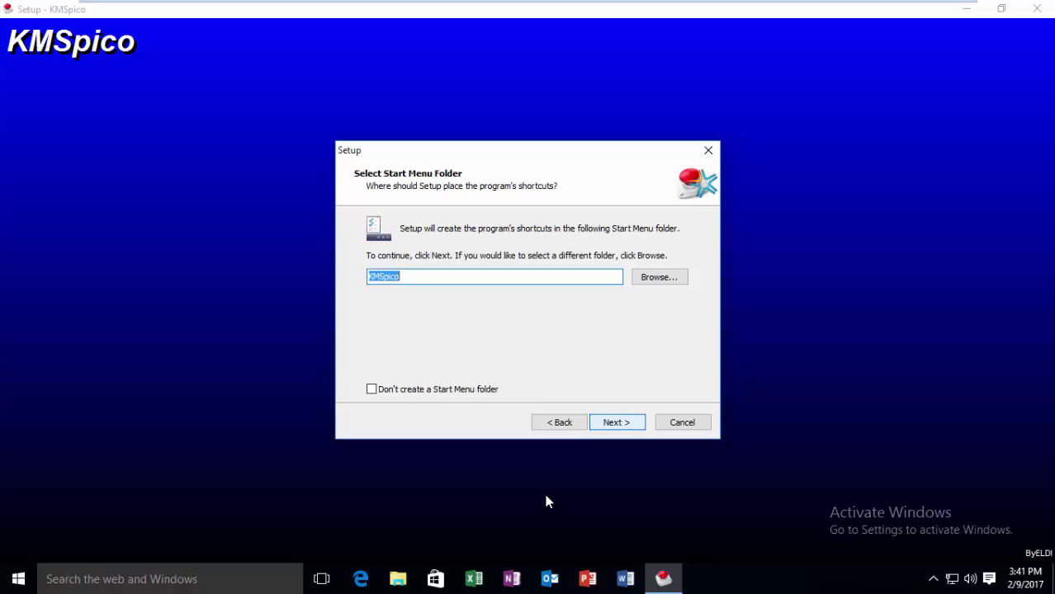
key(Return)
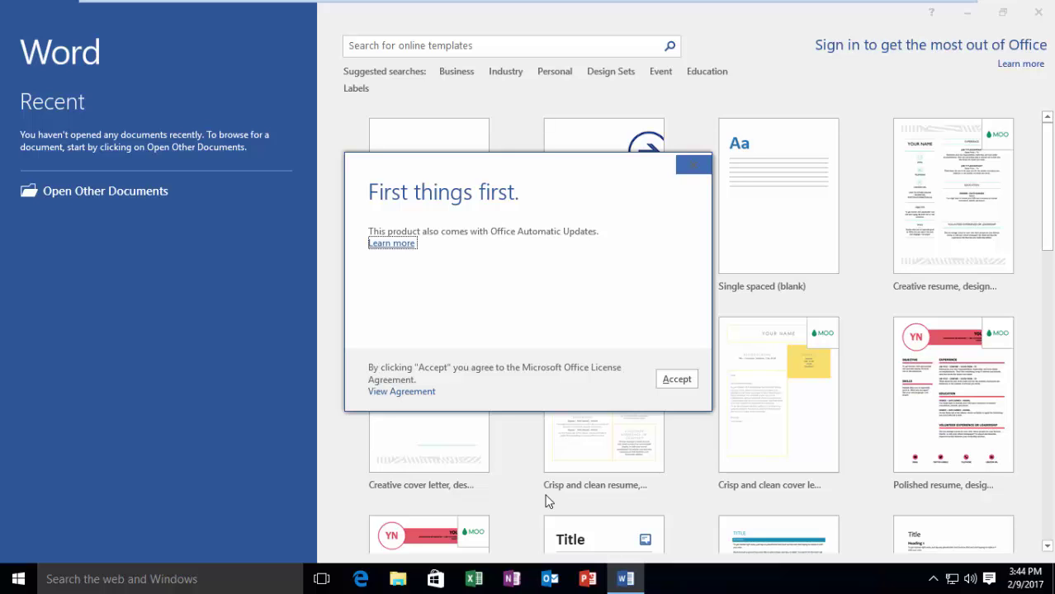
Accept the Office license, open a blank document, and confirm the Account page shows Product Activated
key(alt+F4)
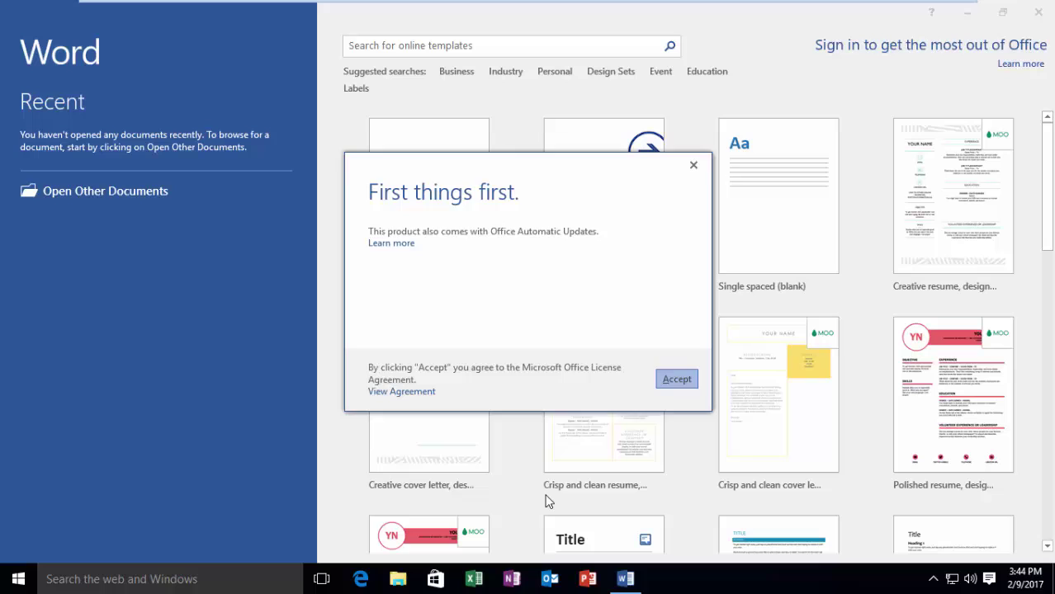
key(Return)
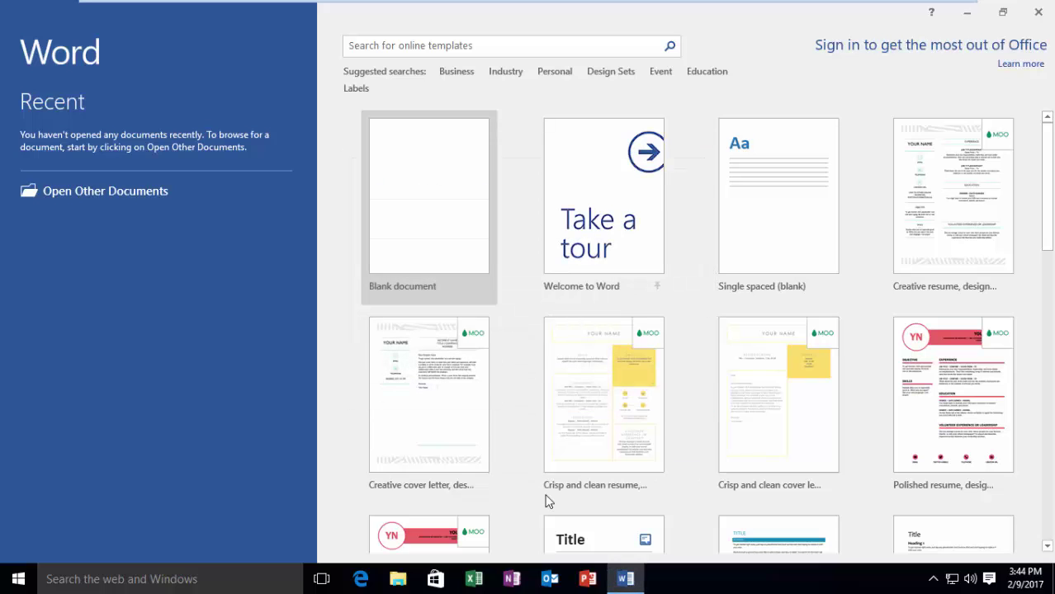
key(Return)
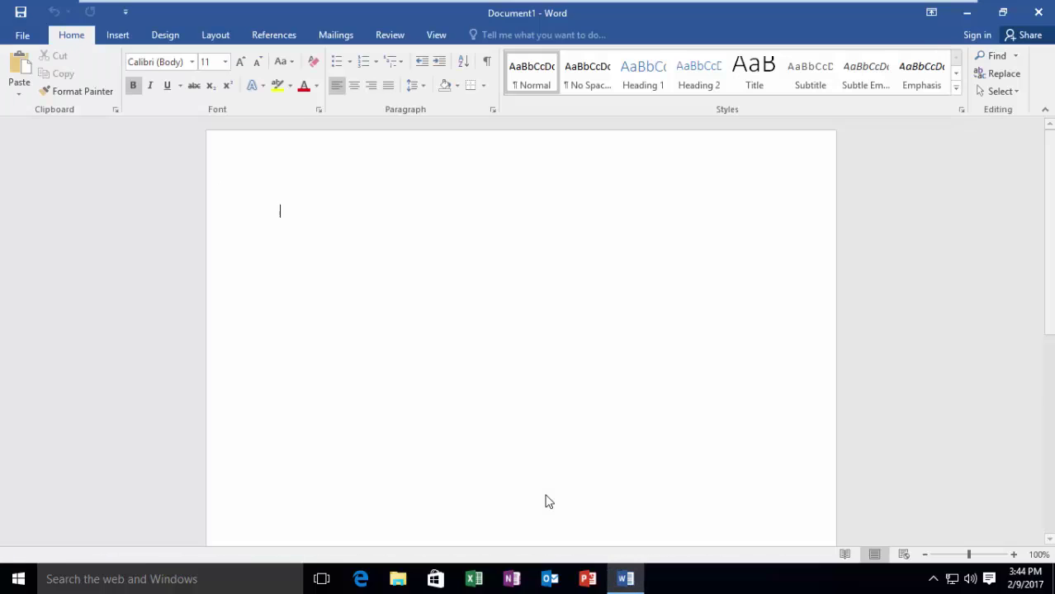
key(ctrl+o)
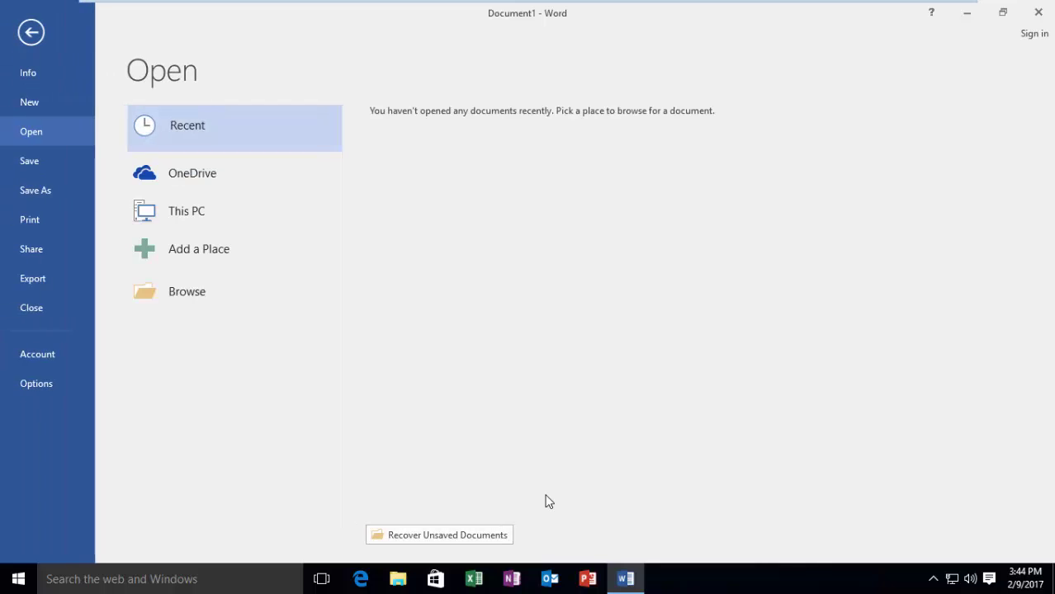
key(d)
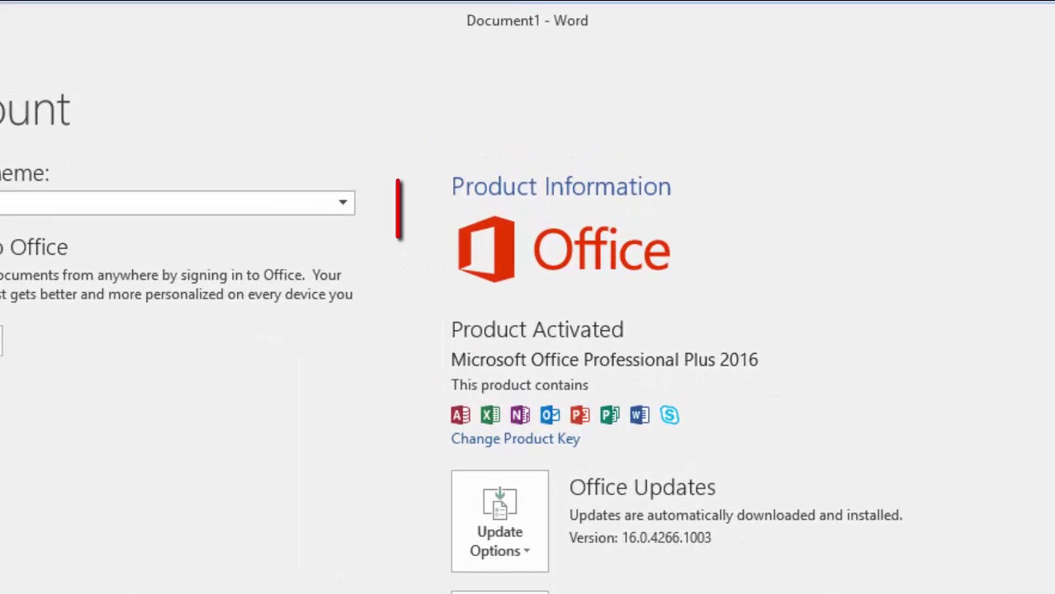